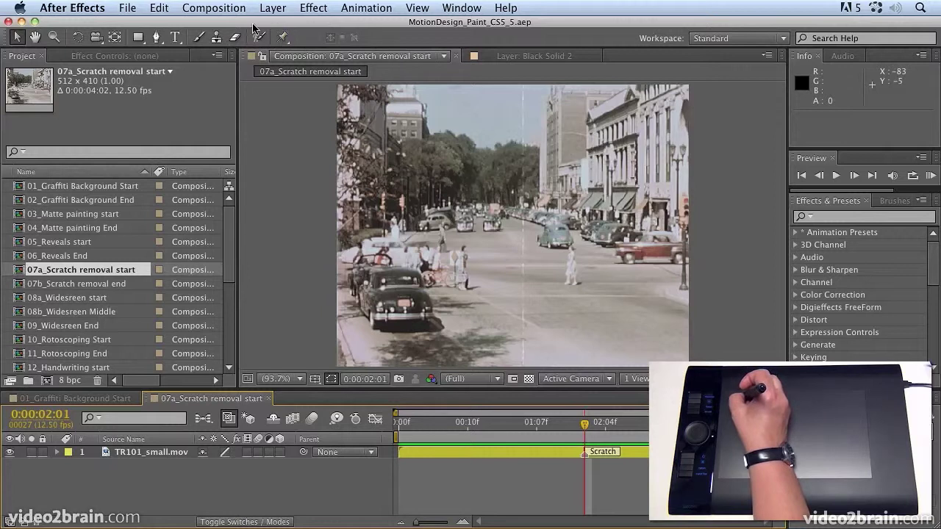
Step: Switch to the Clone Stamp tool and shrink the timeline to enlarge the footage viewer
{"action": "left_click", "coordinate": [217, 41]}
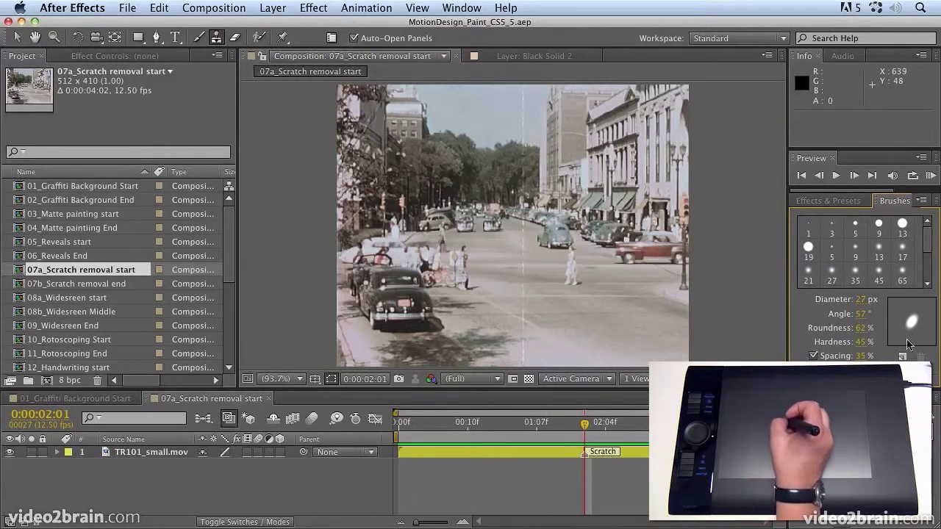
{"action": "mouse_move", "coordinate": [471, 392]}
{"action": "left_mouse_down"}
{"action": "mouse_move", "coordinate": [470, 510]}
{"action": "mouse_move", "coordinate": [470, 263]}
{"action": "left_mouse_up"}
{"action": "left_click_drag", "start_coordinate": [872, 262], "coordinate": [863, 426]}
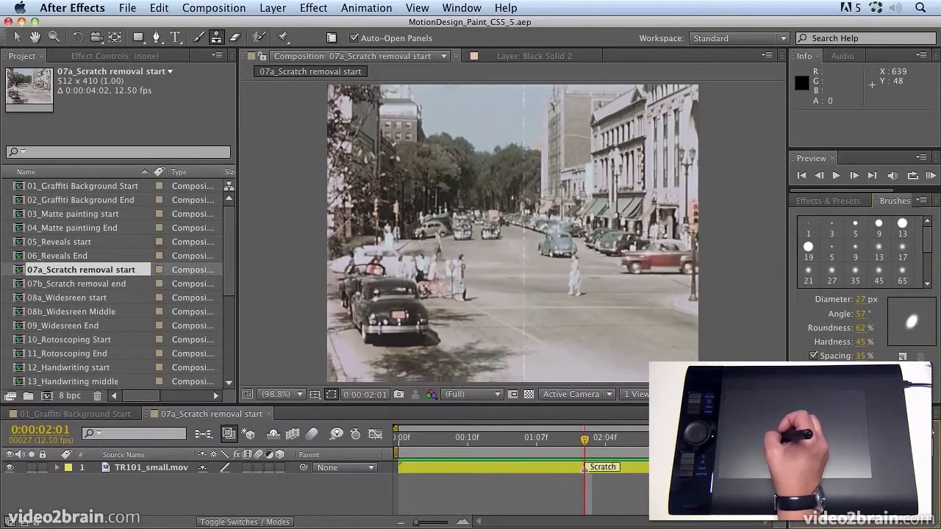
Step: Show the Paint panel and close the Preview, Info and Audio panels to expand it
{"action": "key", "text": "super+8"}
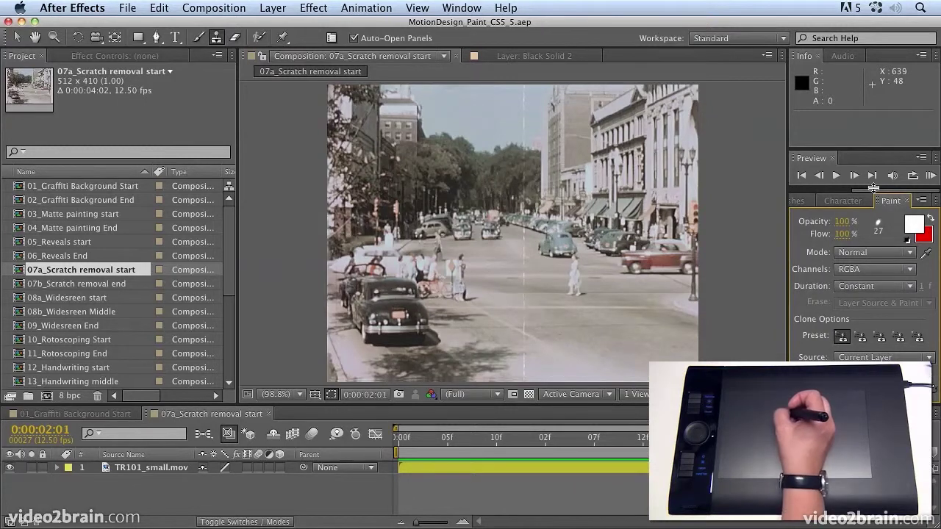
{"action": "left_click", "coordinate": [832, 158]}
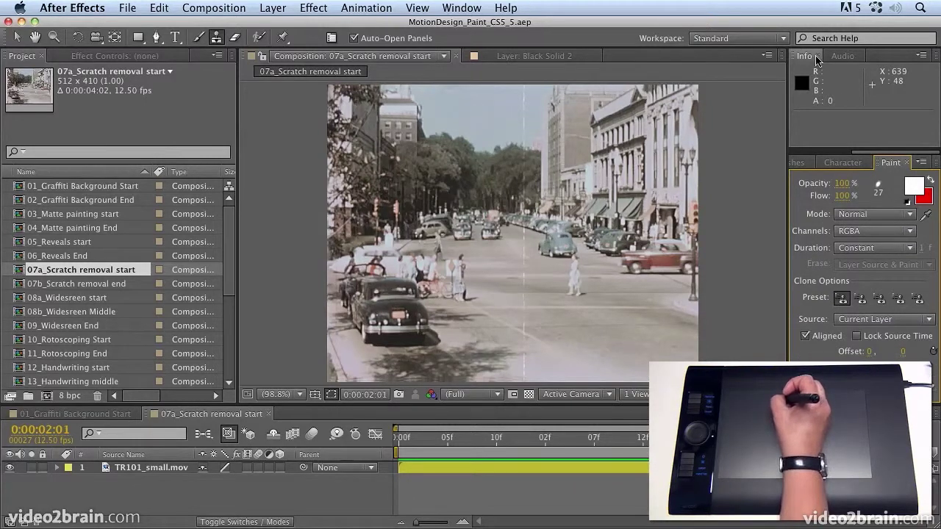
{"action": "left_click", "coordinate": [818, 56]}
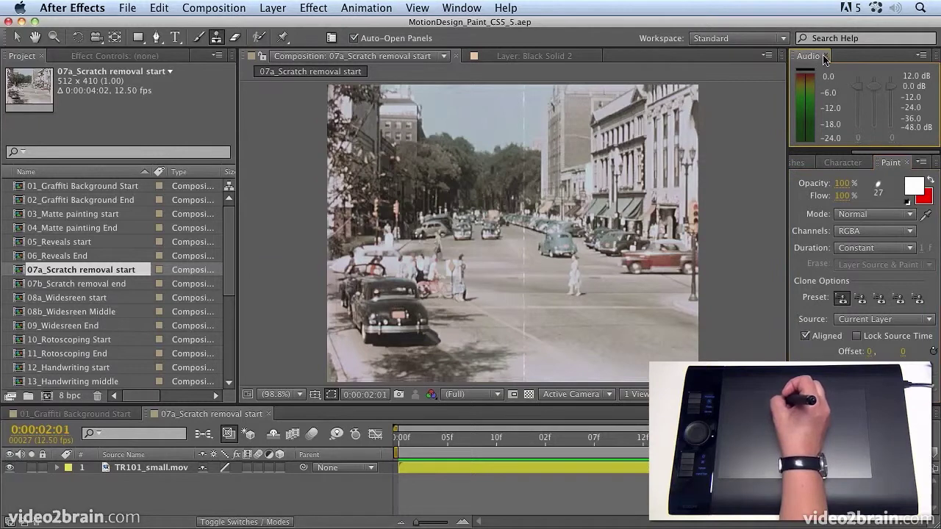
{"action": "left_click", "coordinate": [825, 57]}
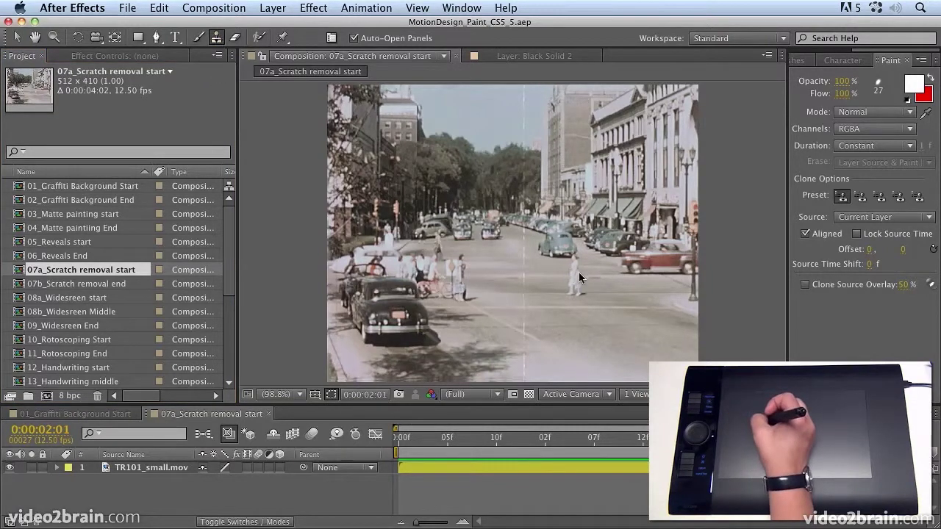
Step: Open TR101_small.mov in its Layer viewer and choose the Hard Round 13 px brush
{"action": "double_click", "coordinate": [177, 468]}
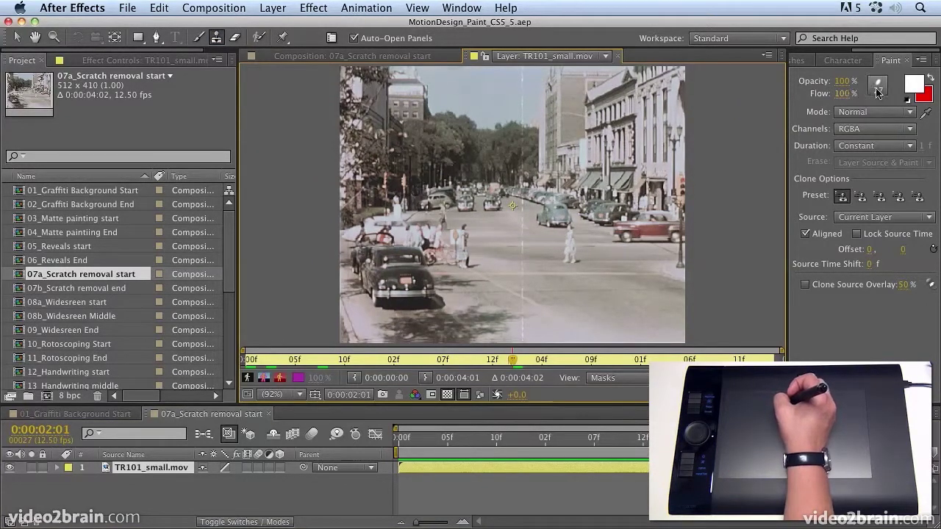
{"action": "left_click", "coordinate": [877, 85]}
{"action": "left_click", "coordinate": [902, 84]}
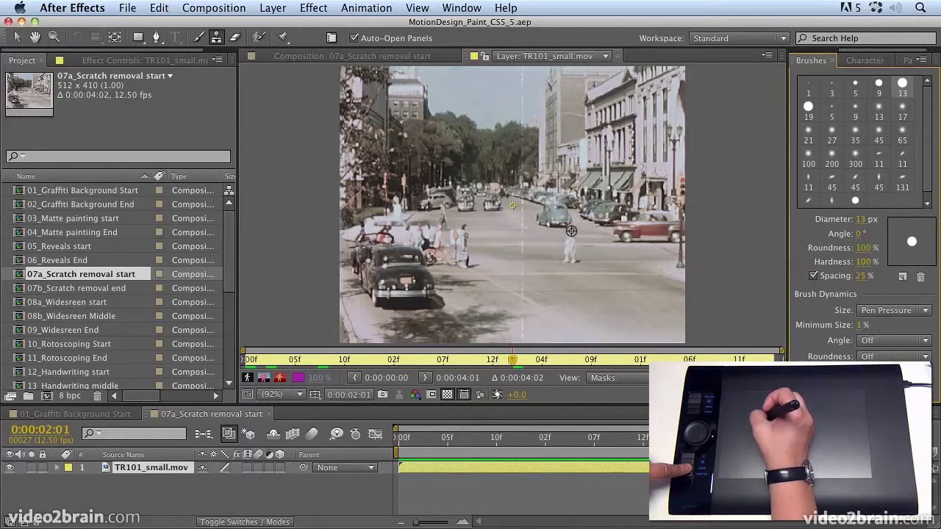
Step: Sample beside the scratch, paint a clone stroke over it, and scrub back to 2:01
{"action": "left_click", "coordinate": [559, 215], "text": "alt"}
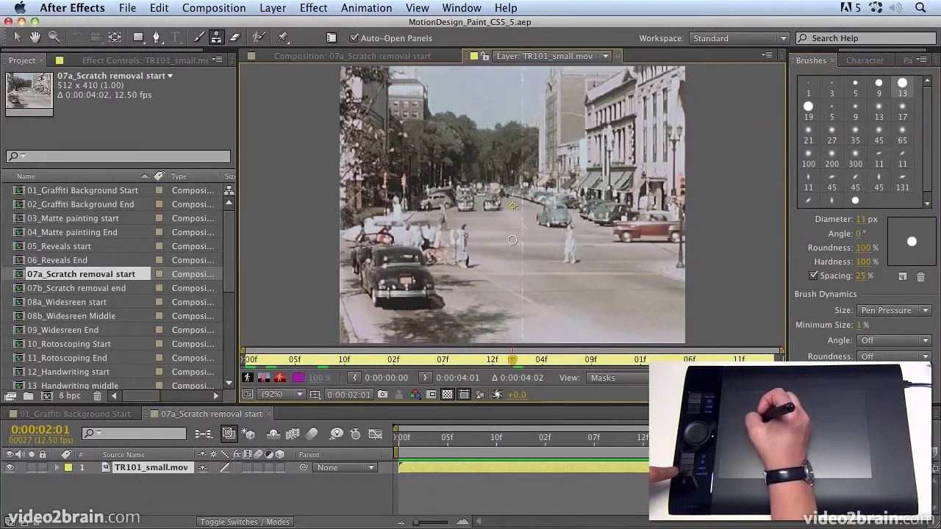
{"action": "mouse_move", "coordinate": [512, 240]}
{"action": "left_mouse_down"}
{"action": "mouse_move", "coordinate": [502, 248]}
{"action": "mouse_move", "coordinate": [515, 233]}
{"action": "mouse_move", "coordinate": [517, 242]}
{"action": "mouse_move", "coordinate": [531, 239]}
{"action": "mouse_move", "coordinate": [484, 231]}
{"action": "mouse_move", "coordinate": [510, 227]}
{"action": "mouse_move", "coordinate": [478, 249]}
{"action": "mouse_move", "coordinate": [526, 255]}
{"action": "mouse_move", "coordinate": [441, 242]}
{"action": "mouse_move", "coordinate": [477, 239]}
{"action": "mouse_move", "coordinate": [523, 257]}
{"action": "left_mouse_up"}
{"action": "key", "text": "Page_Down"}
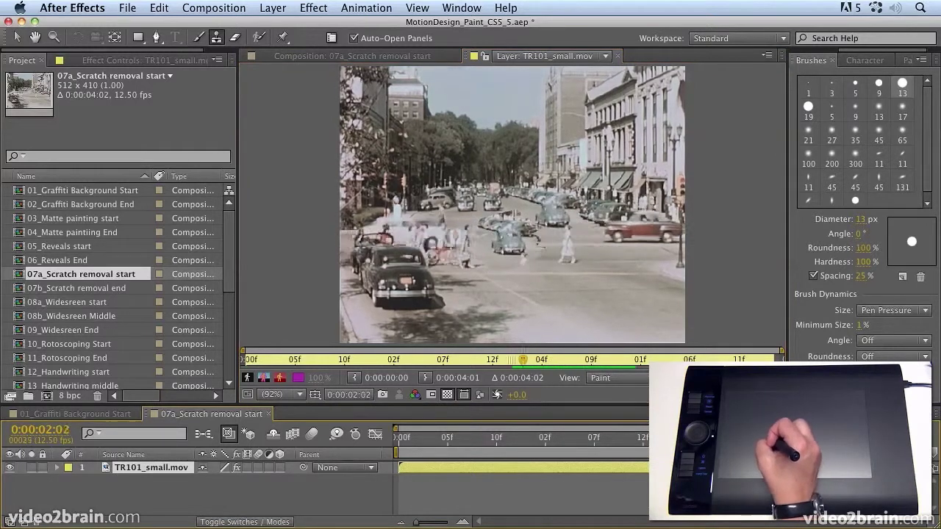
{"action": "left_click_drag", "start_coordinate": [672, 439], "coordinate": [826, 440]}
{"action": "left_click_drag", "start_coordinate": [705, 440], "coordinate": [657, 441]}
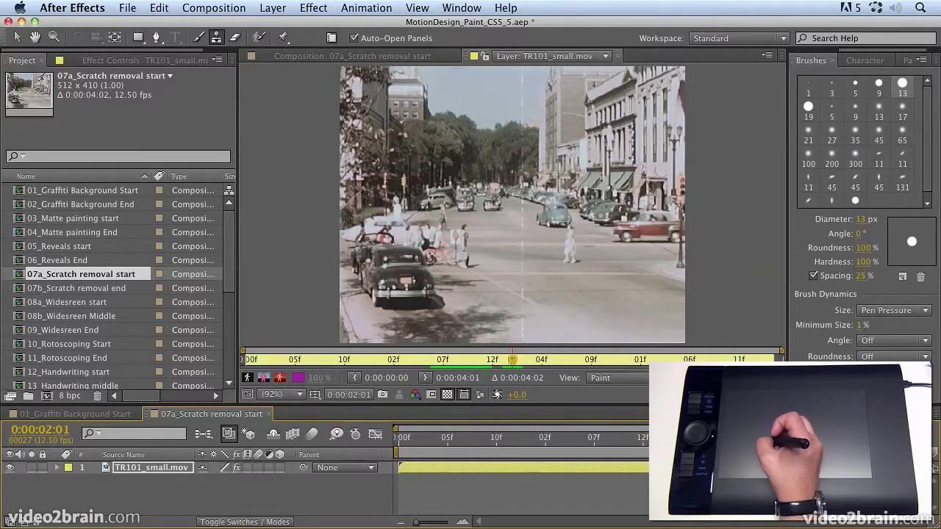
{"action": "key", "text": "Page_Up"}
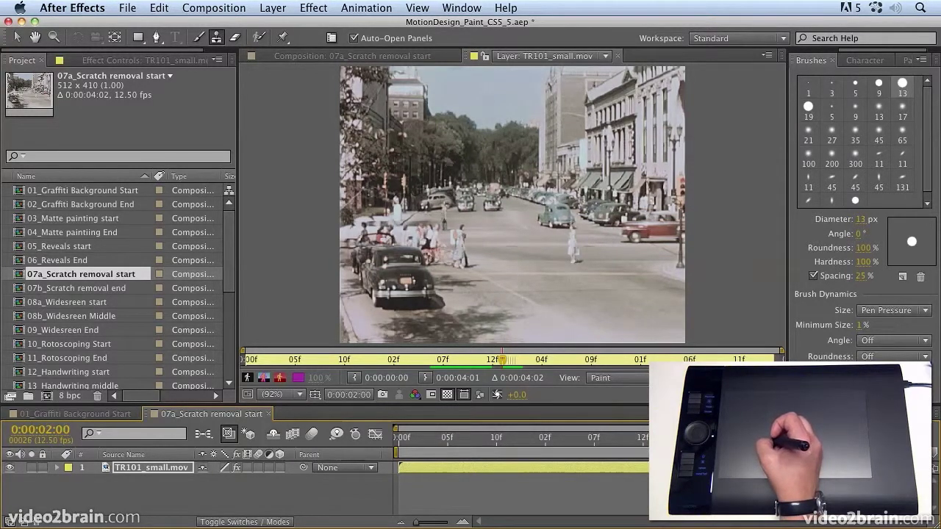
{"action": "key", "text": "Page_Down"}
{"action": "key", "text": "Page_Up"}
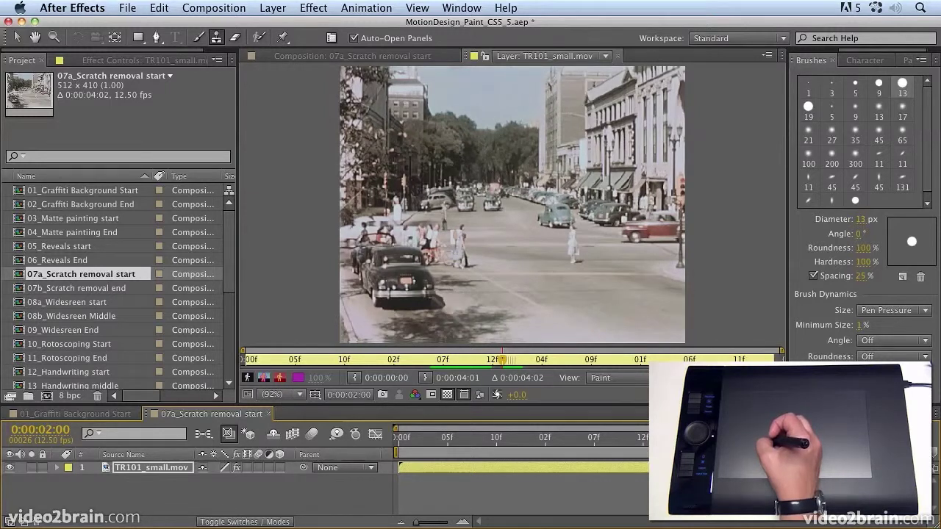
{"action": "key", "text": "Page_Down"}
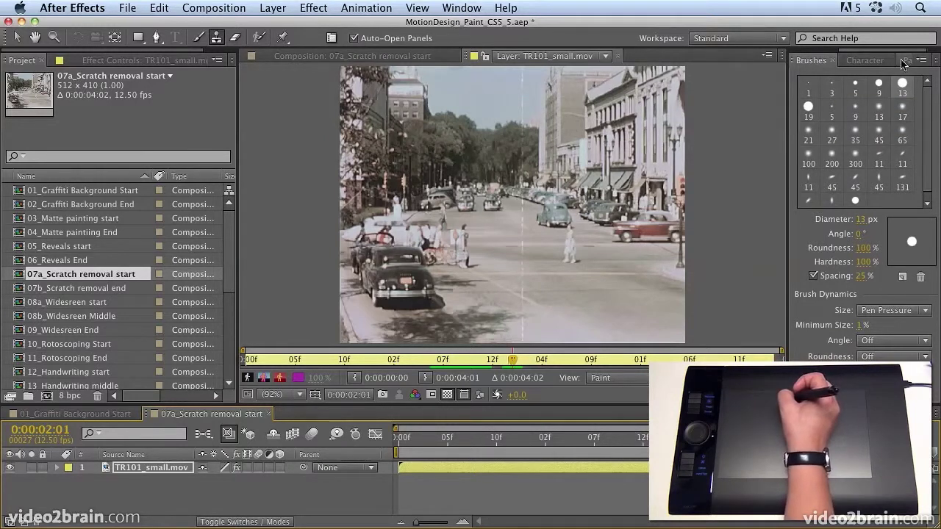
Step: In the Paint panel, zero the clone offset, set Source Time Shift -1 f and Duration Single Frame
{"action": "left_click", "coordinate": [470, 9]}
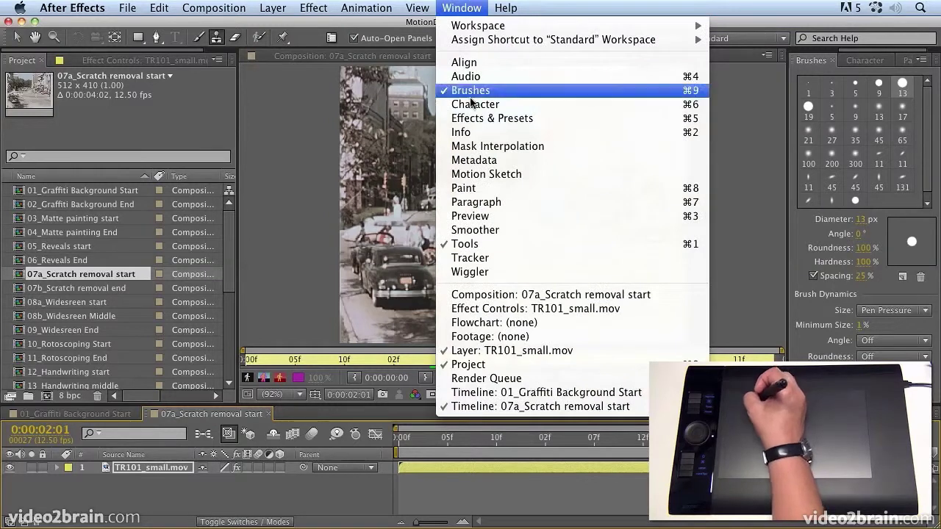
{"action": "left_click", "coordinate": [485, 190]}
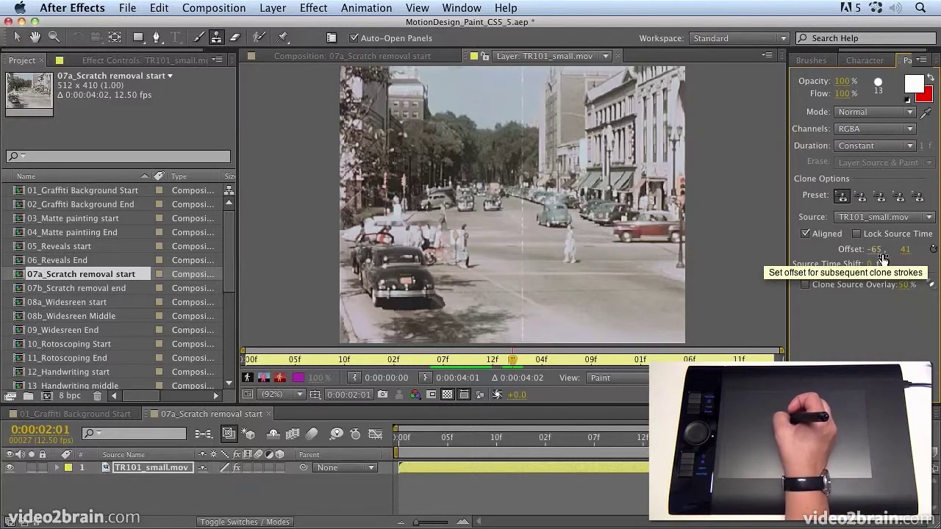
{"action": "left_click", "coordinate": [932, 249]}
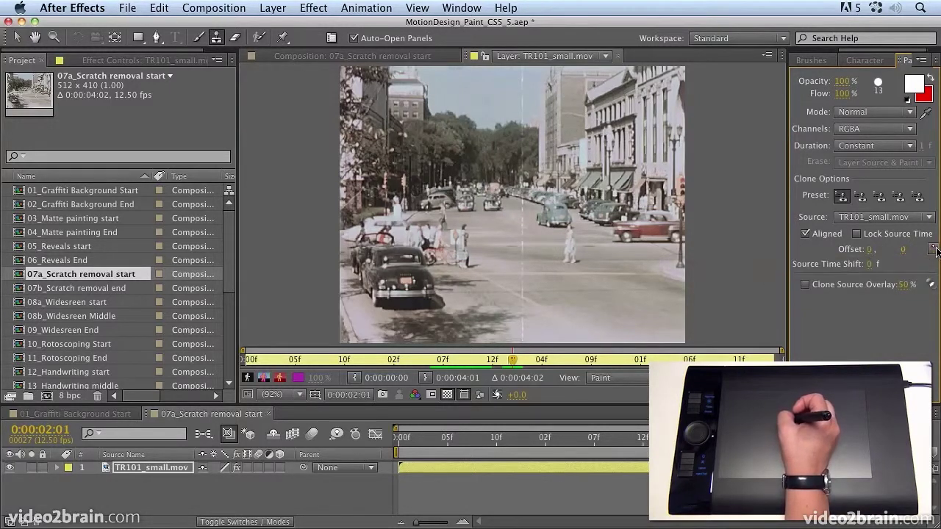
{"action": "left_click", "coordinate": [868, 266]}
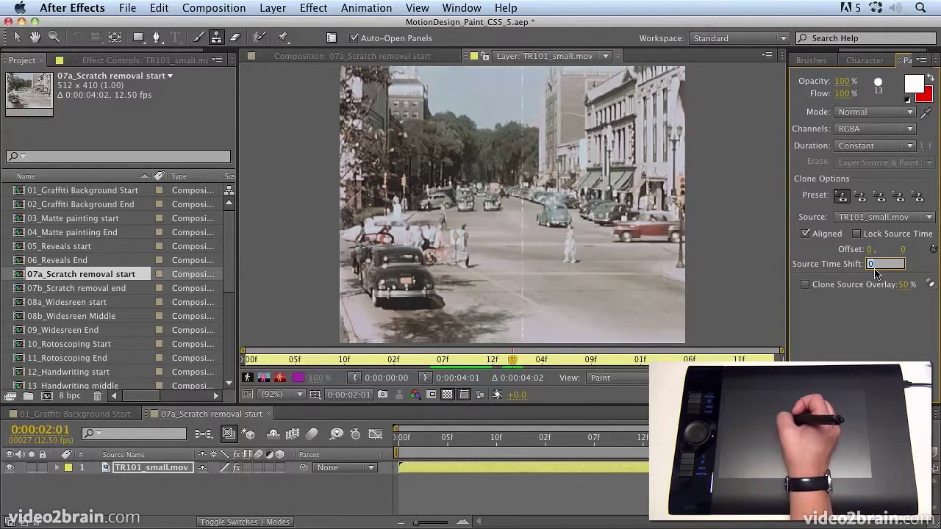
{"action": "type", "text": "-1"}
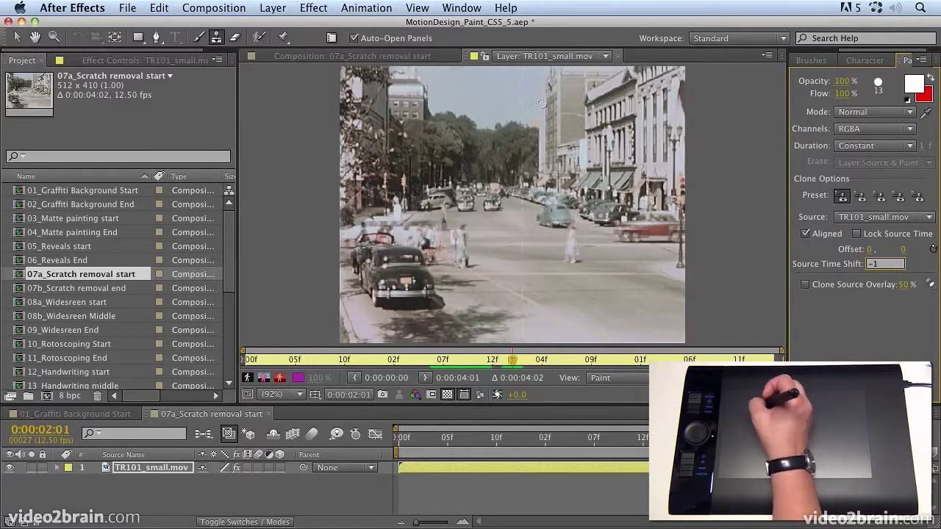
{"action": "left_click", "coordinate": [871, 147]}
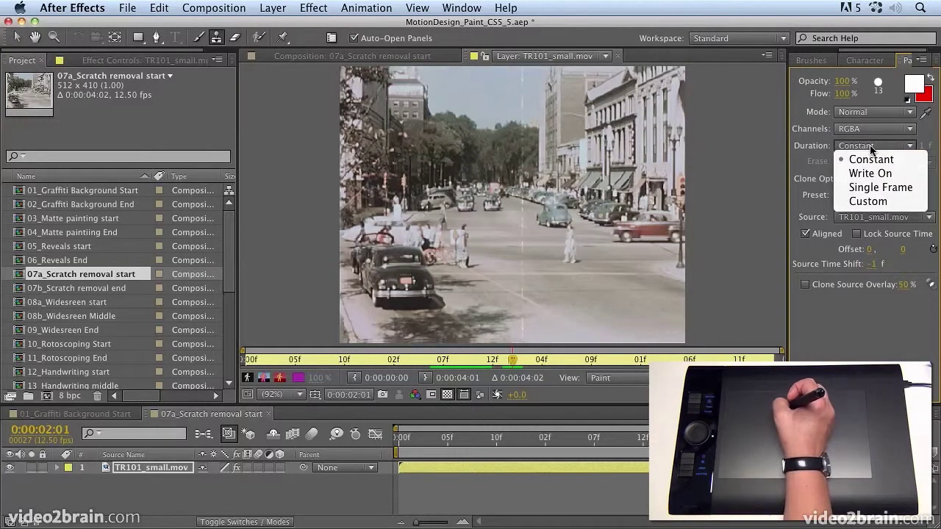
{"action": "left_click", "coordinate": [879, 190]}
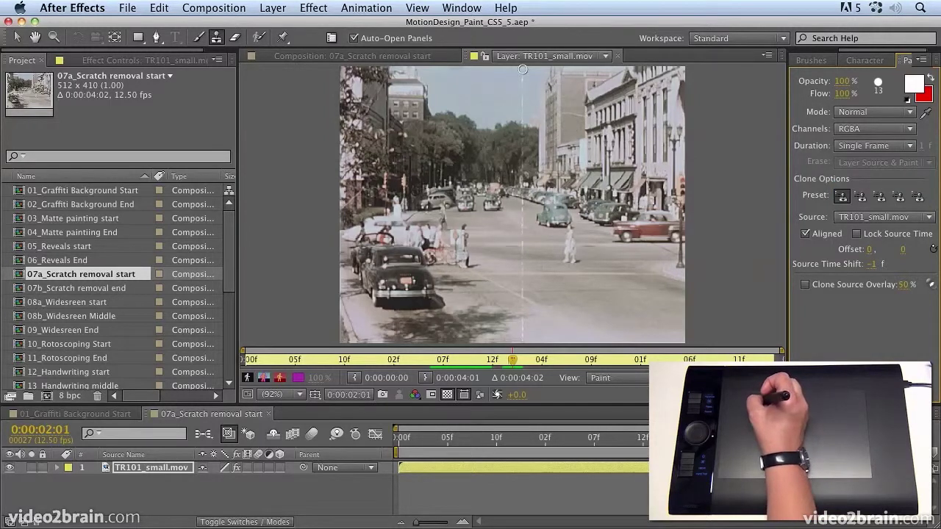
Step: Paint a clone stroke down the vertical scratch, then toggle the Layer panel maximized and back
{"action": "left_click_drag", "start_coordinate": [522, 69], "coordinate": [526, 343]}
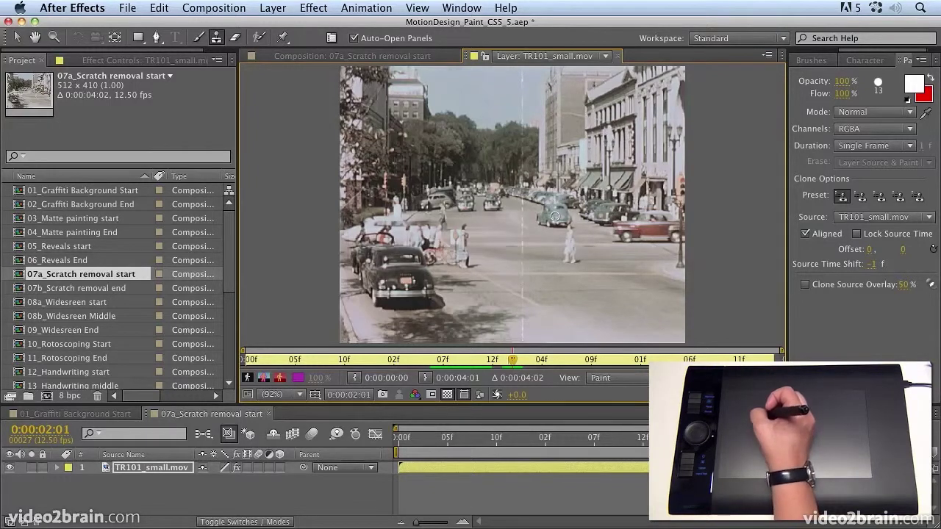
{"action": "key", "text": "grave"}
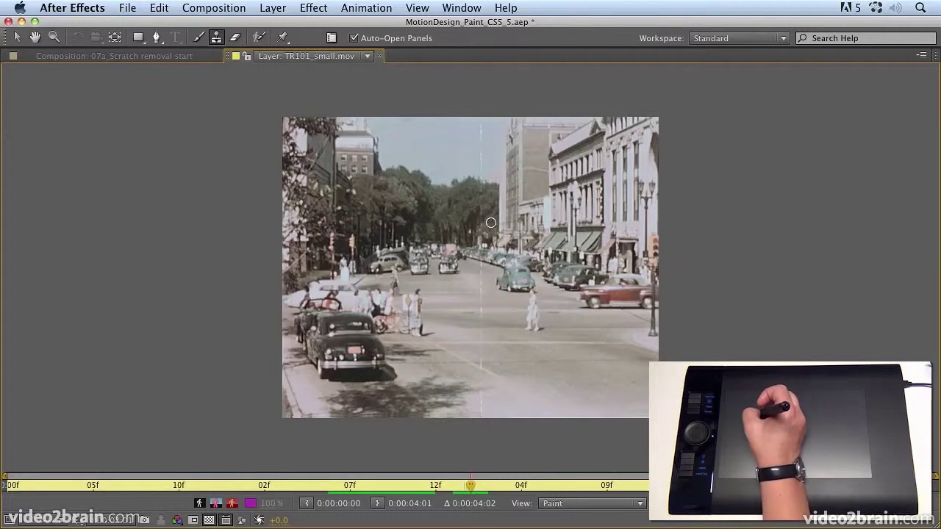
{"action": "key", "text": "grave"}
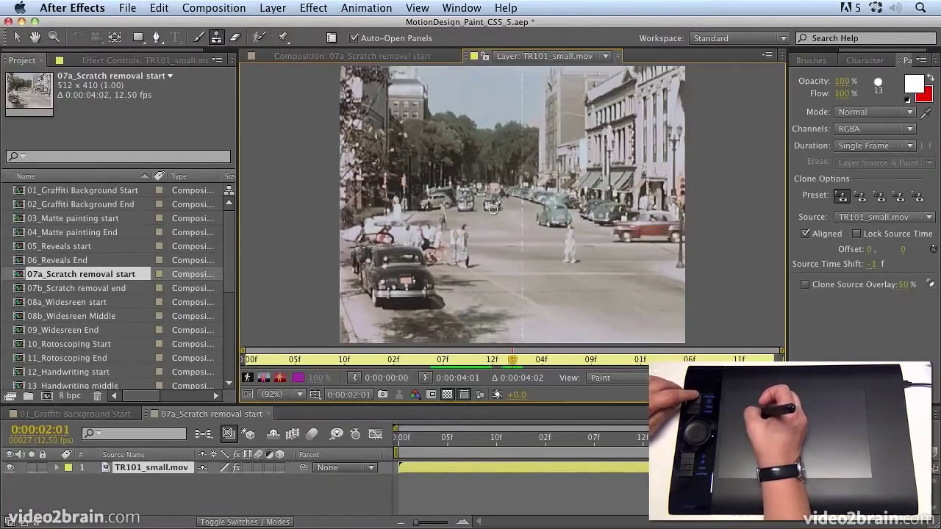
Step: Set Brush Dynamics Size to Off and repaint the scratch in the maximized Layer panel
{"action": "left_click", "coordinate": [811, 60]}
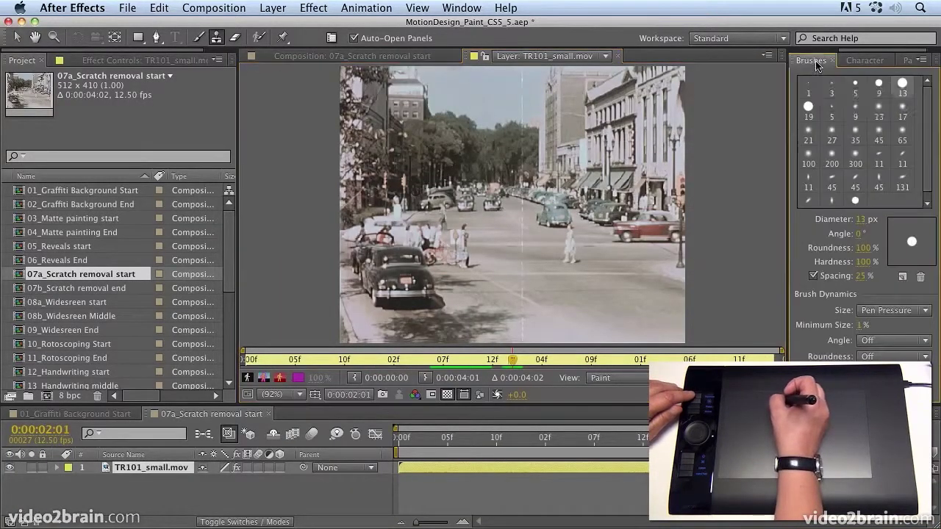
{"action": "left_click", "coordinate": [893, 310]}
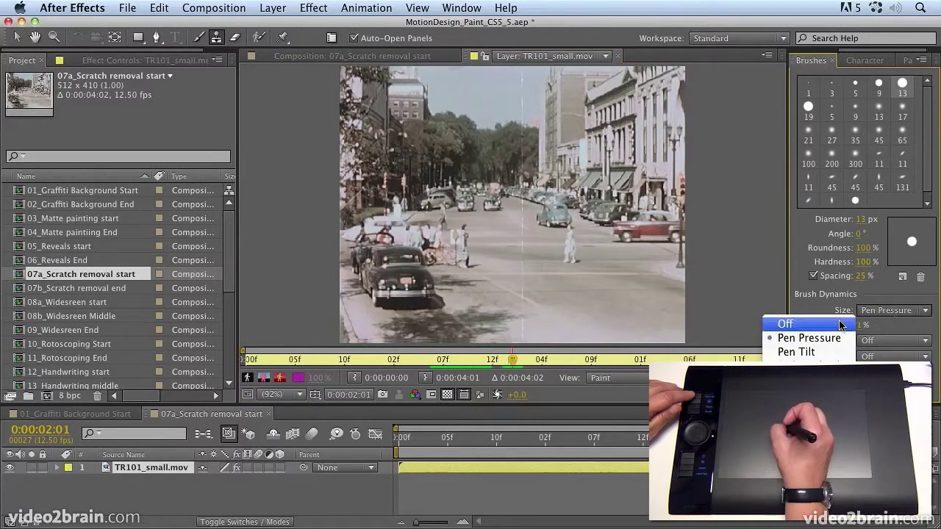
{"action": "left_click", "coordinate": [778, 319]}
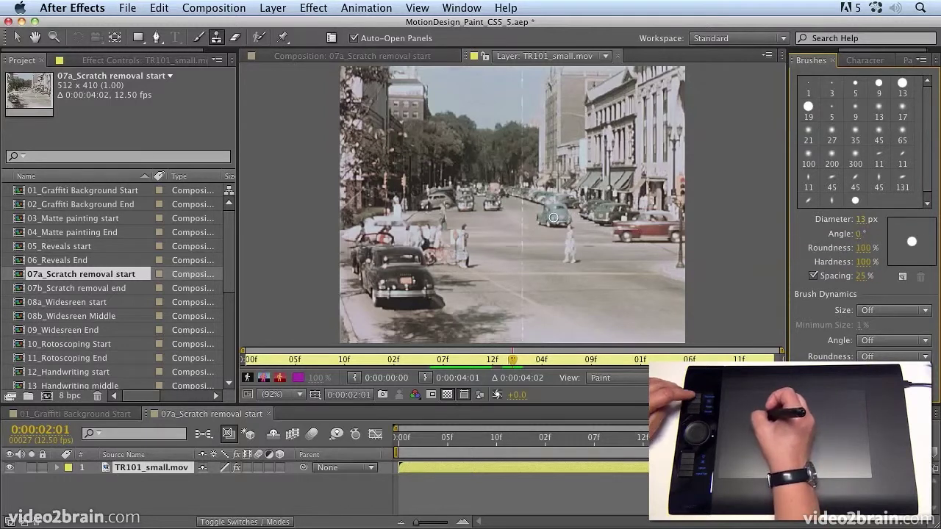
{"action": "key", "text": "grave"}
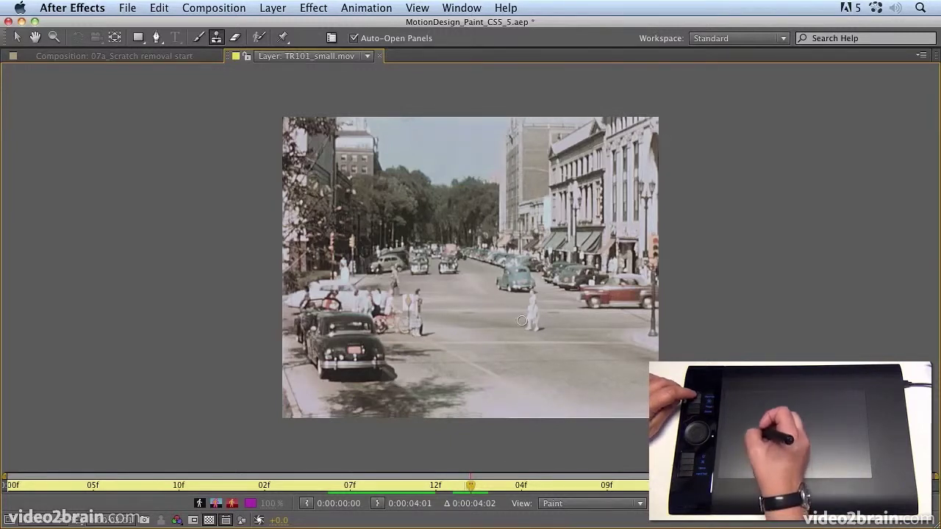
{"action": "key", "text": "grave"}
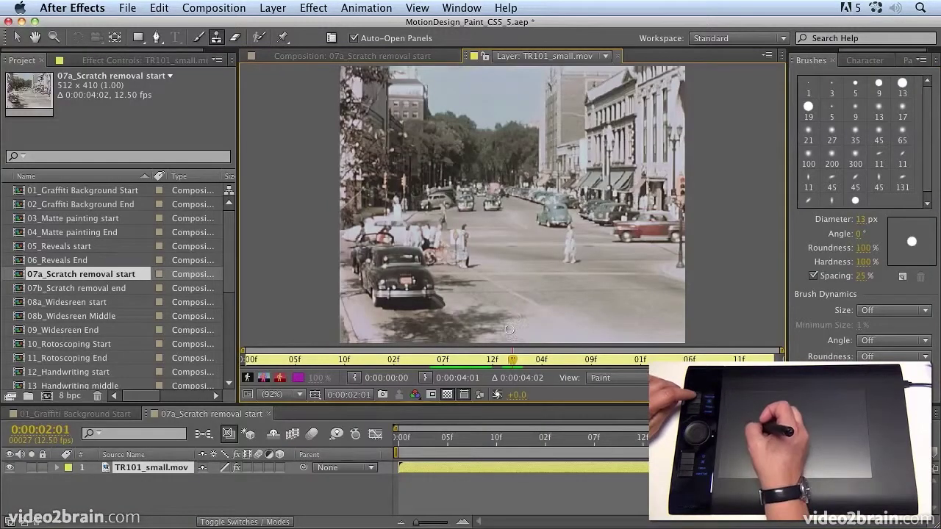
Step: Expand the layer's Paint effect and view the strokes alone with Paint on Transparent at 200%
{"action": "left_click", "coordinate": [57, 468]}
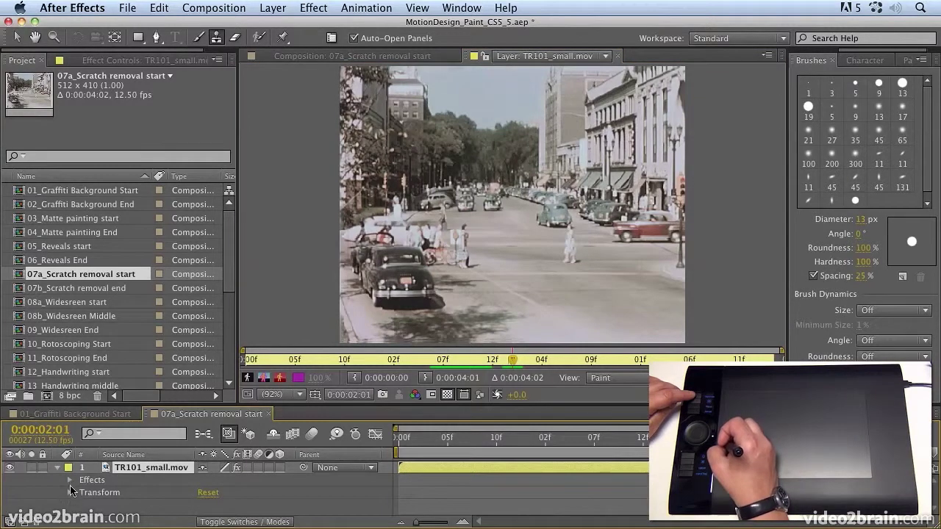
{"action": "left_click", "coordinate": [66, 482]}
{"action": "left_click", "coordinate": [69, 481]}
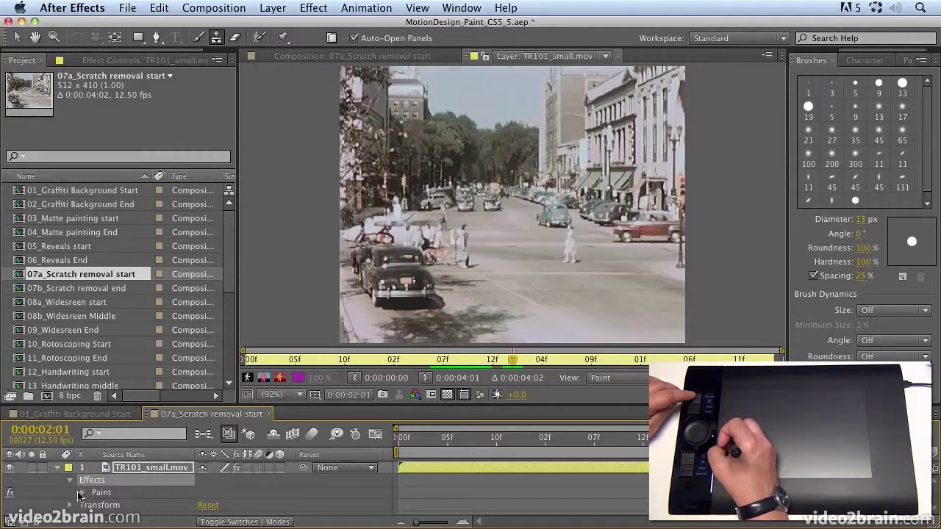
{"action": "left_click", "coordinate": [81, 492]}
{"action": "left_click", "coordinate": [203, 483]}
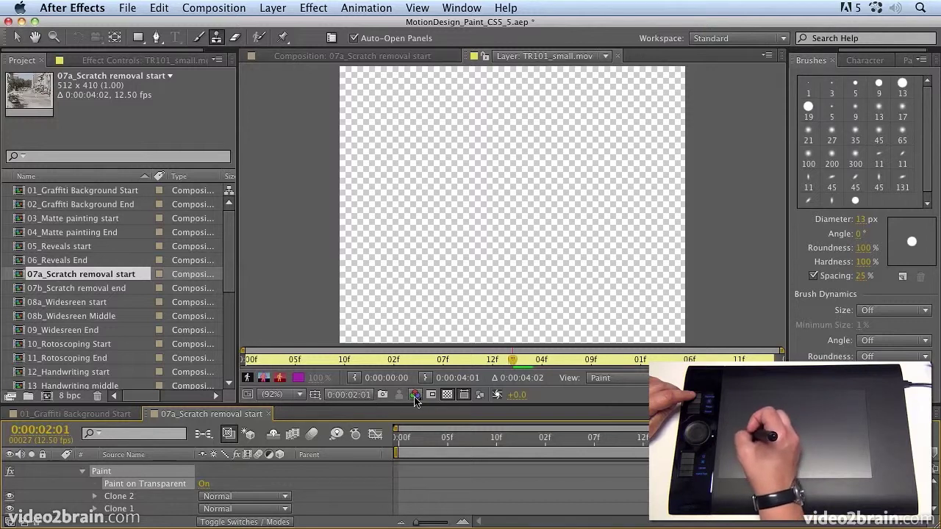
{"action": "left_click", "coordinate": [291, 397]}
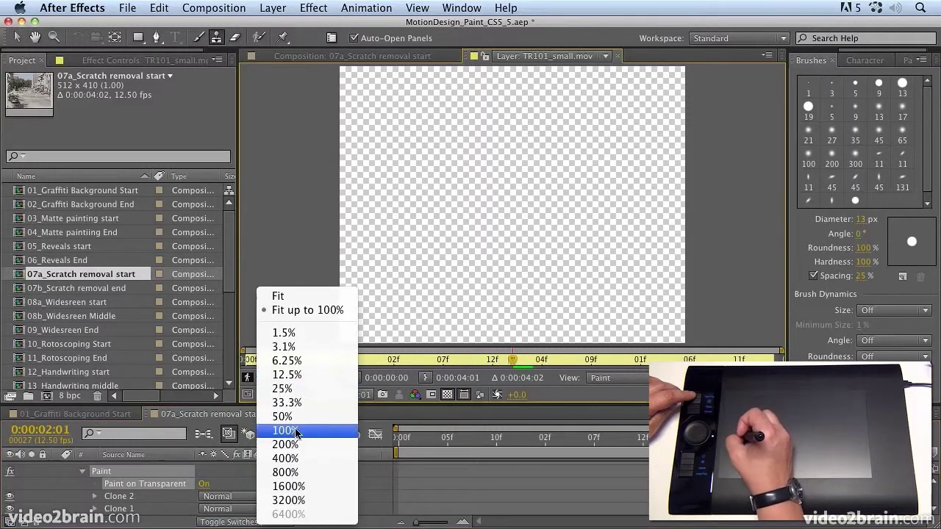
{"action": "left_click", "coordinate": [310, 446]}
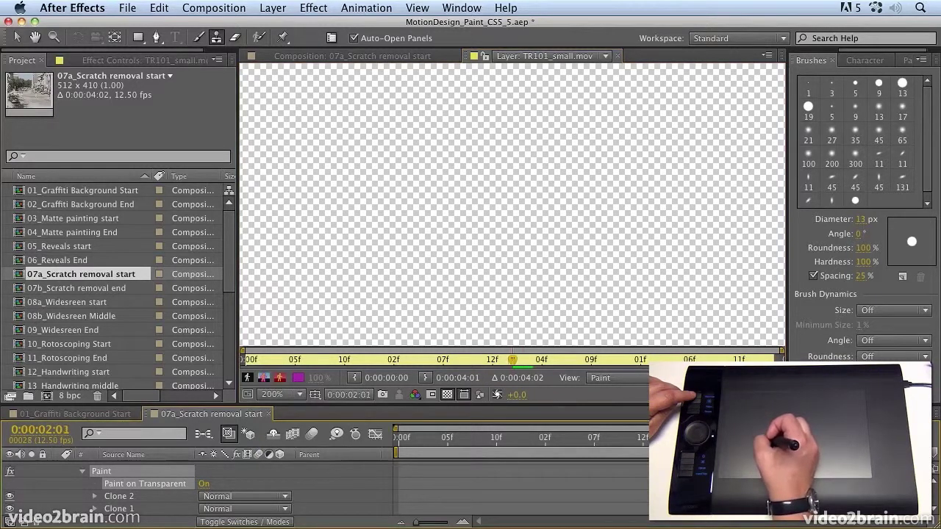
Step: Turn Paint on Transparent off, zoom back out, and return to the Composition viewer
{"action": "left_click", "coordinate": [203, 484]}
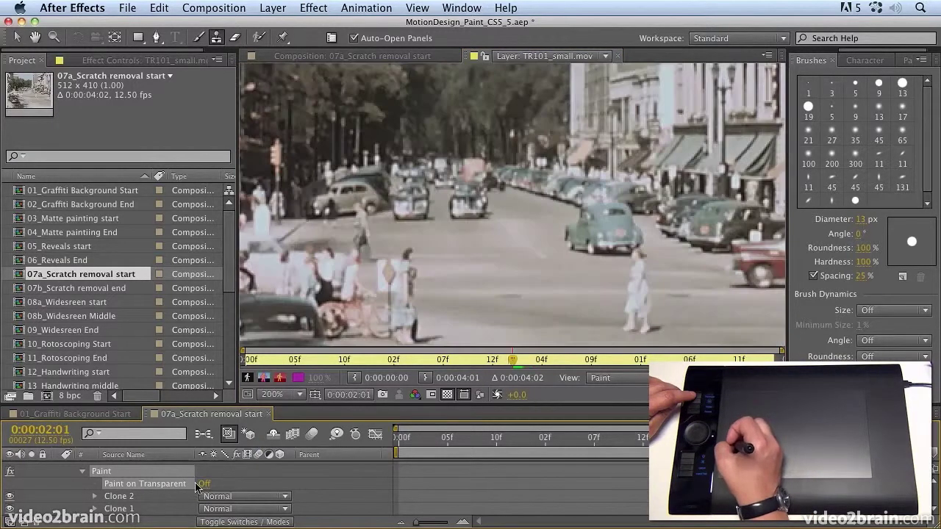
{"action": "left_click", "coordinate": [291, 396]}
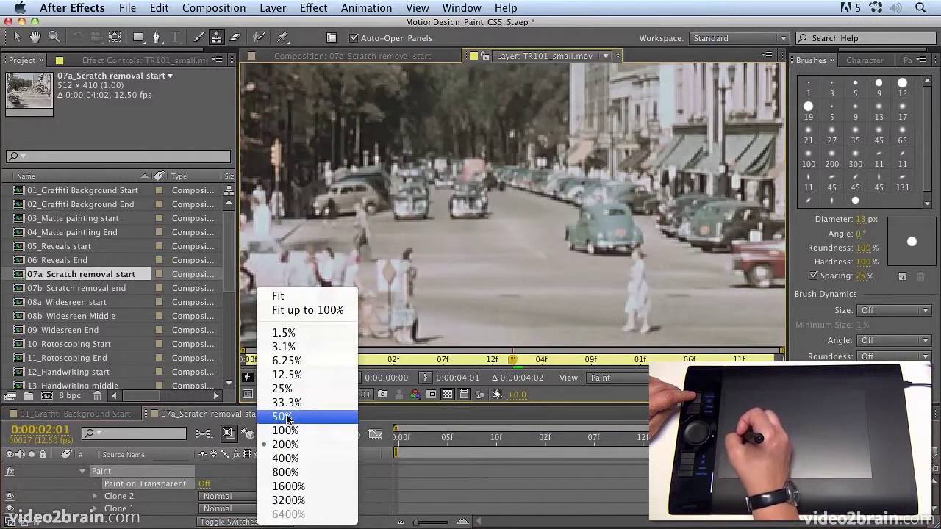
{"action": "left_click", "coordinate": [289, 432]}
{"action": "left_click", "coordinate": [353, 56]}
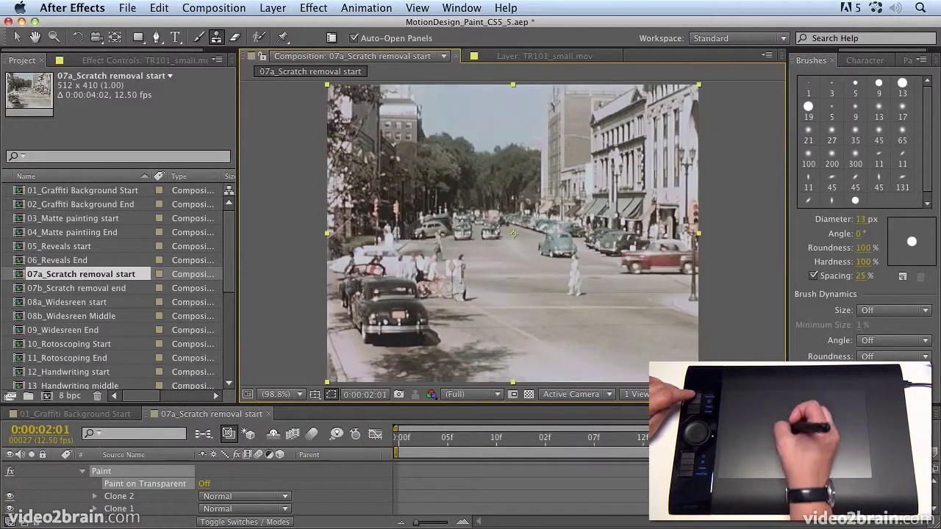
Step: Preview the 07a_Scratch removal start composition from the start to confirm the scratch is gone
{"action": "key", "text": "space"}
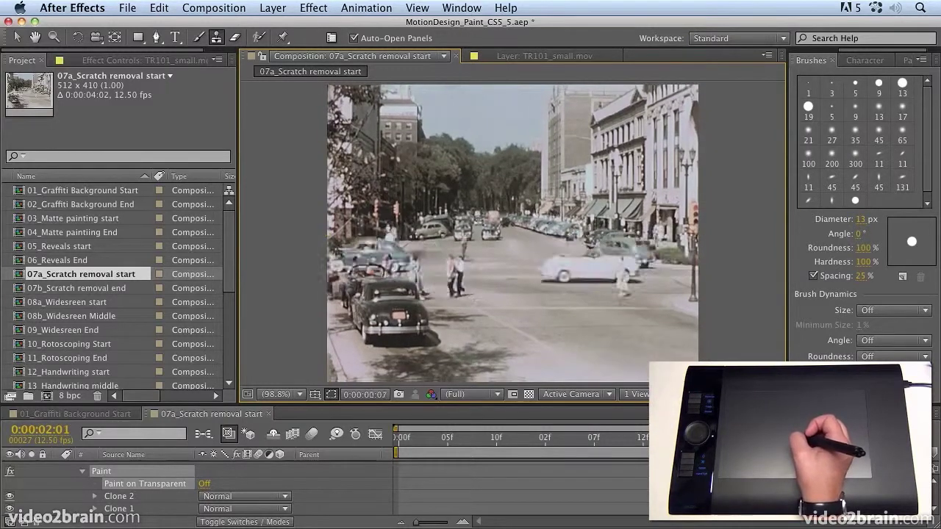